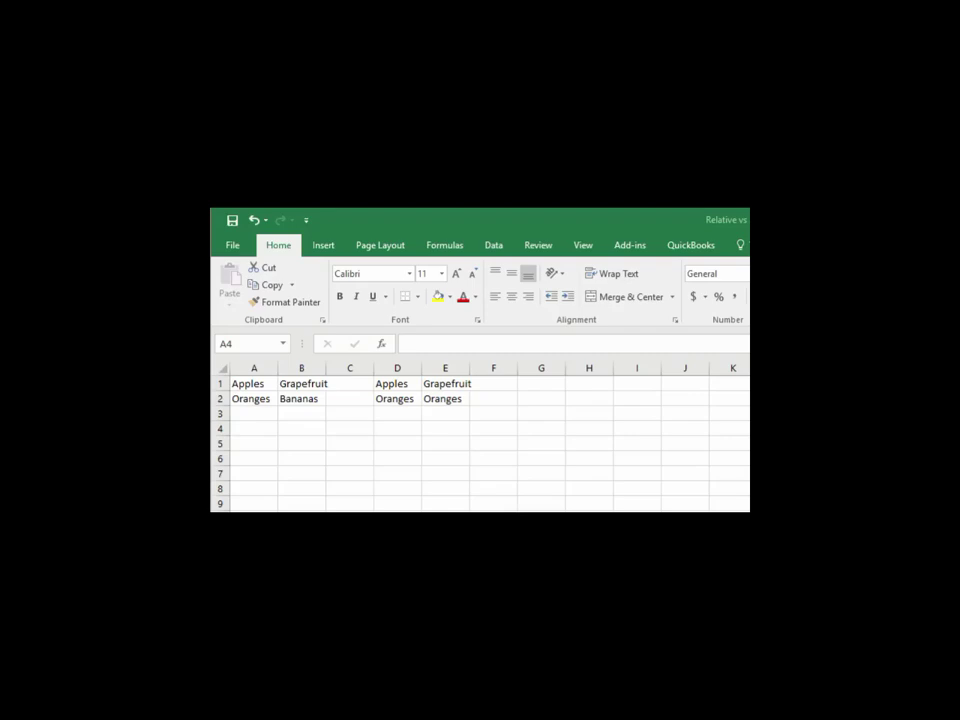
Inspect the contents of the source cells A1, A2, B1 and B2 one after another
left_click(260, 384)
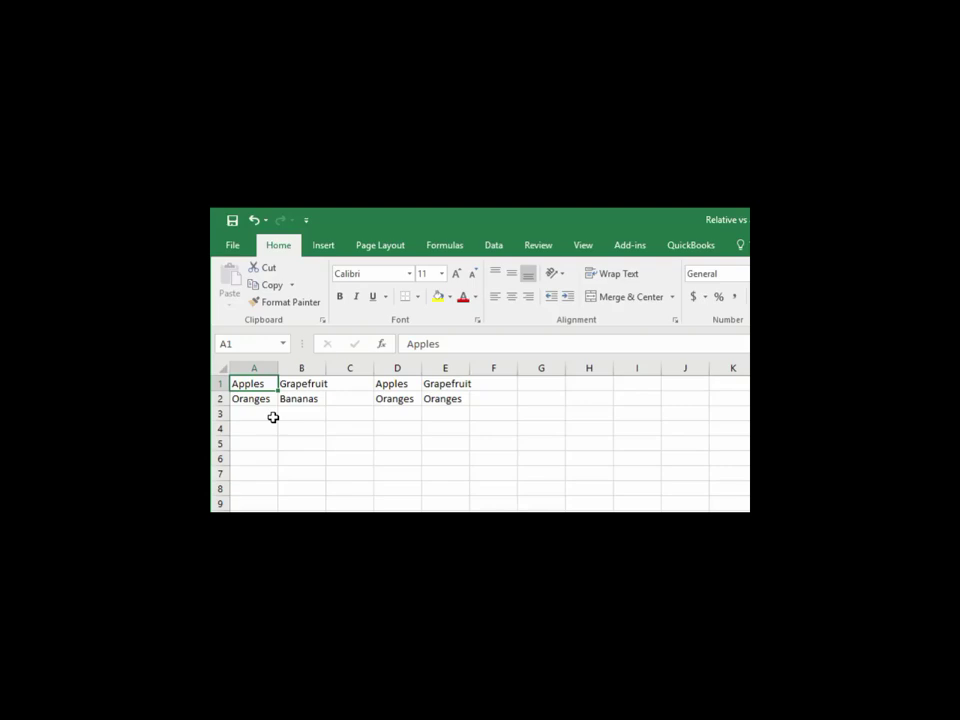
left_click(258, 399)
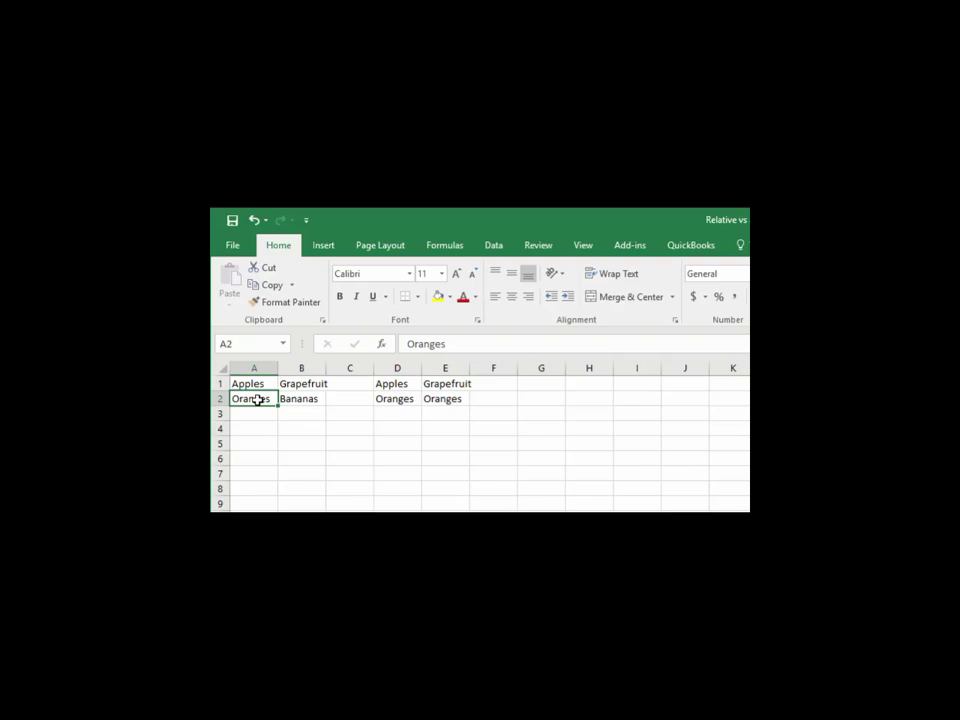
left_click(255, 385)
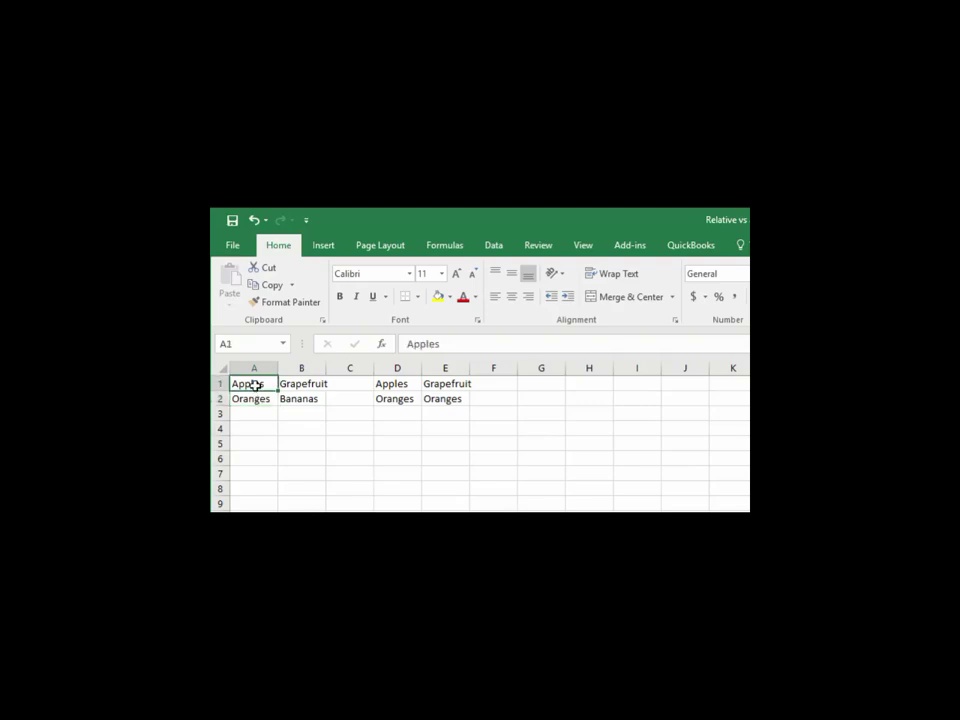
left_click(261, 401)
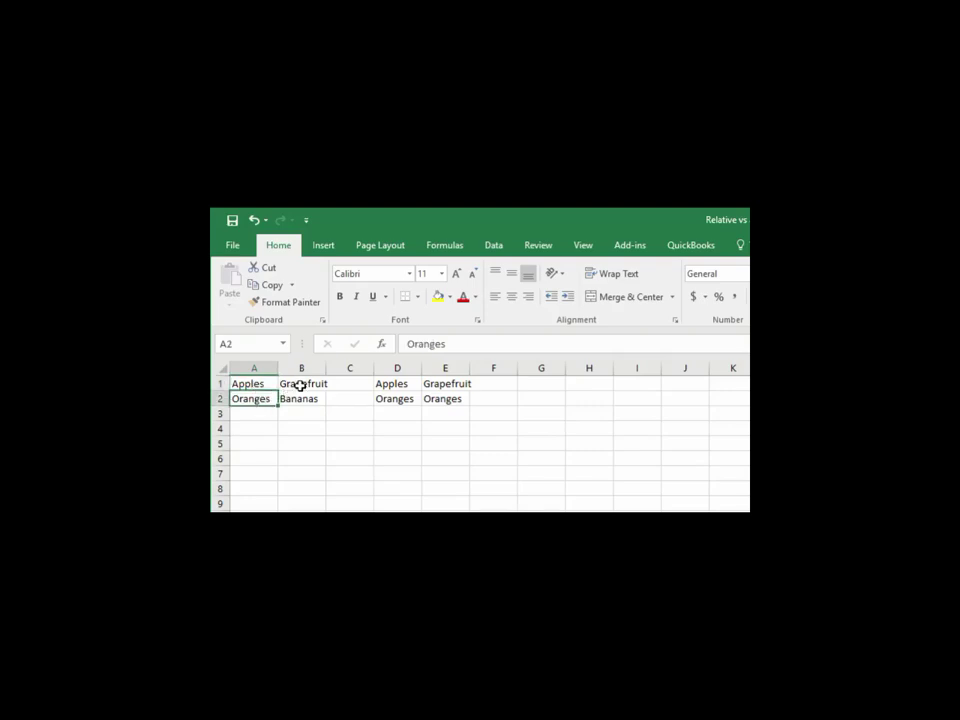
left_click(300, 386)
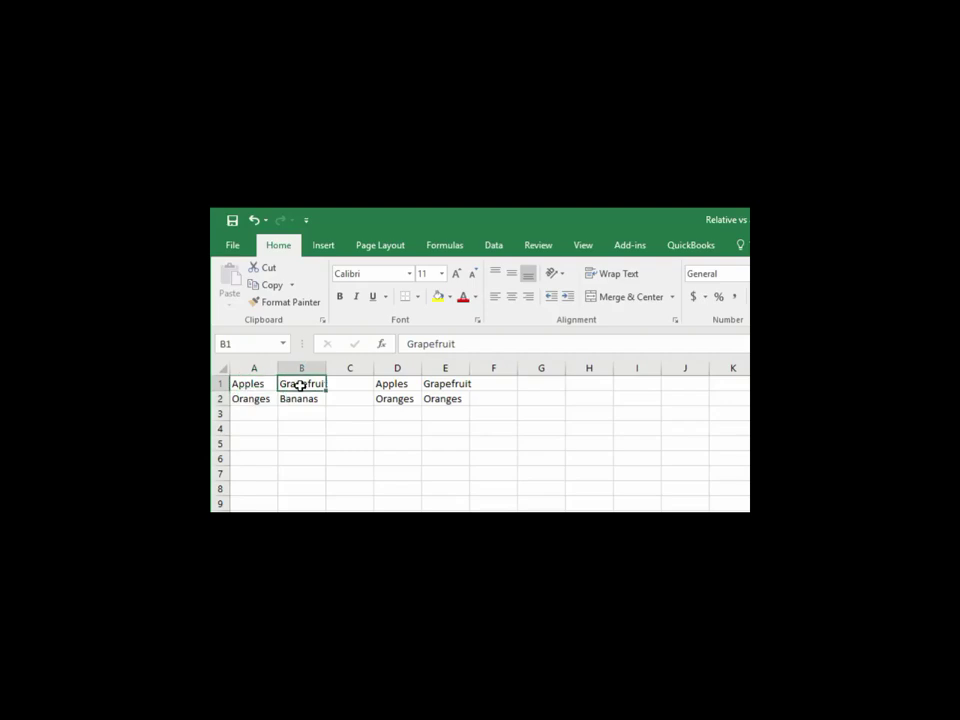
left_click(298, 399)
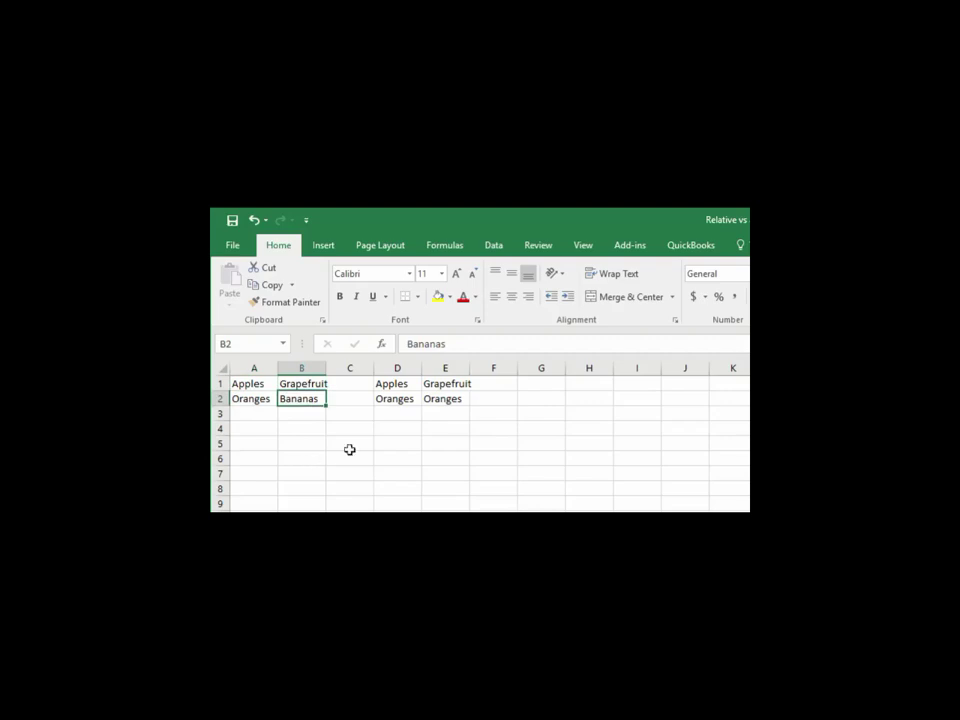
Examine the relative-reference formulas in D1 and E1 and compare them with the source cells A1 and B1
left_click(403, 386)
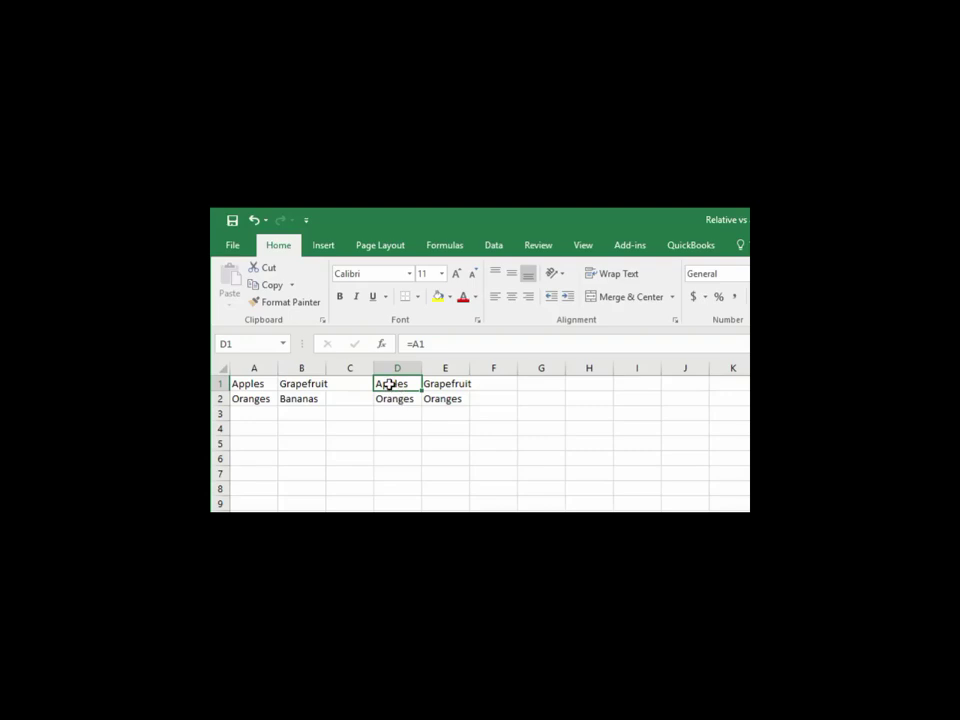
left_click(452, 387)
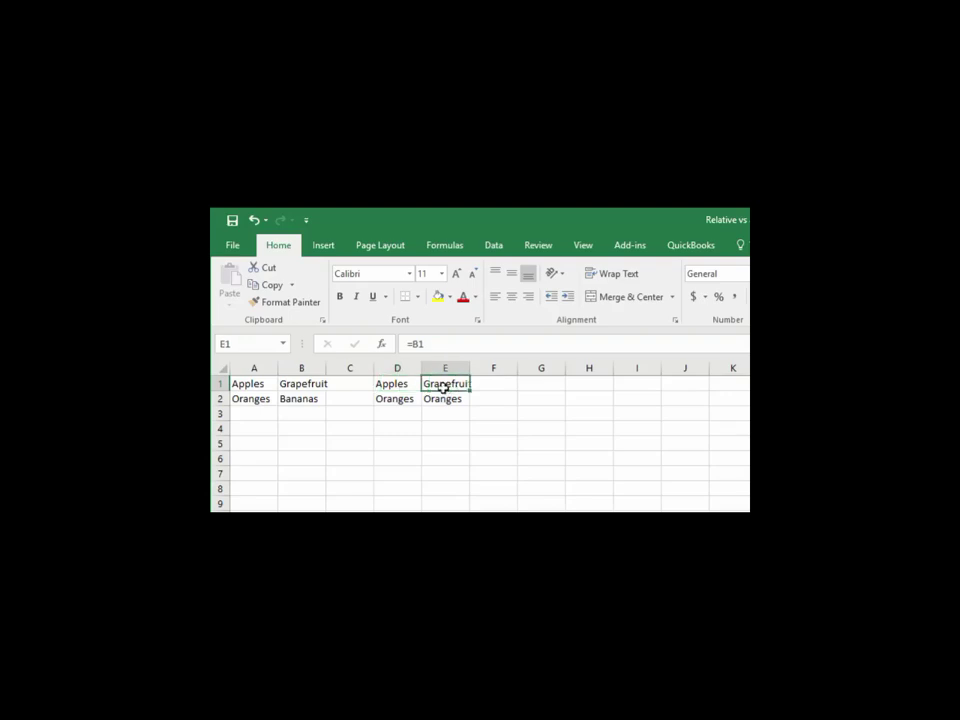
left_click(402, 388)
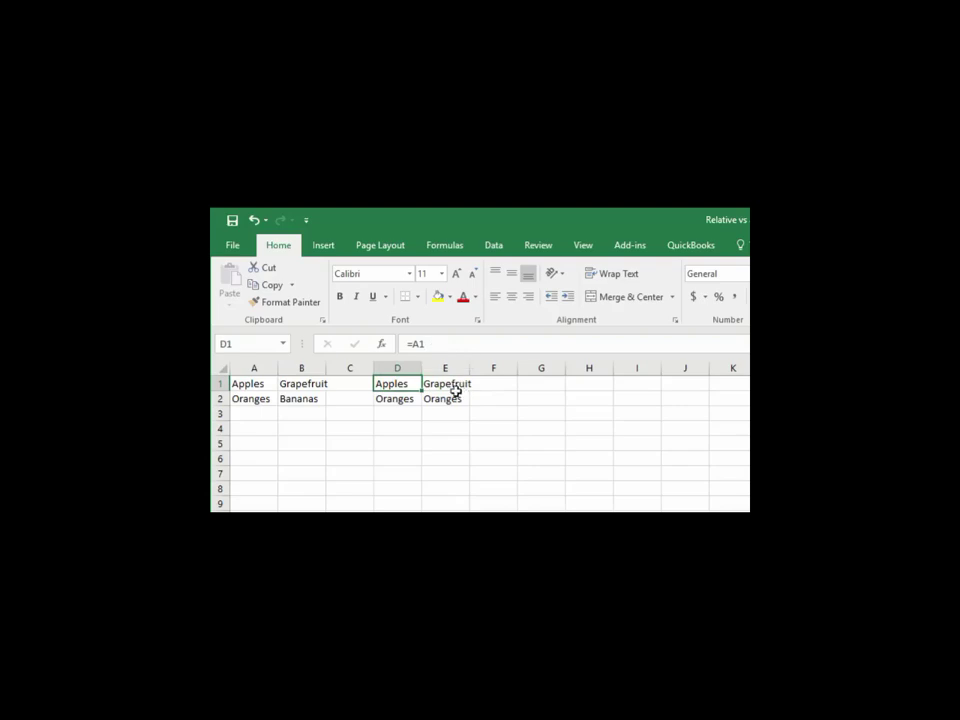
left_click(454, 386)
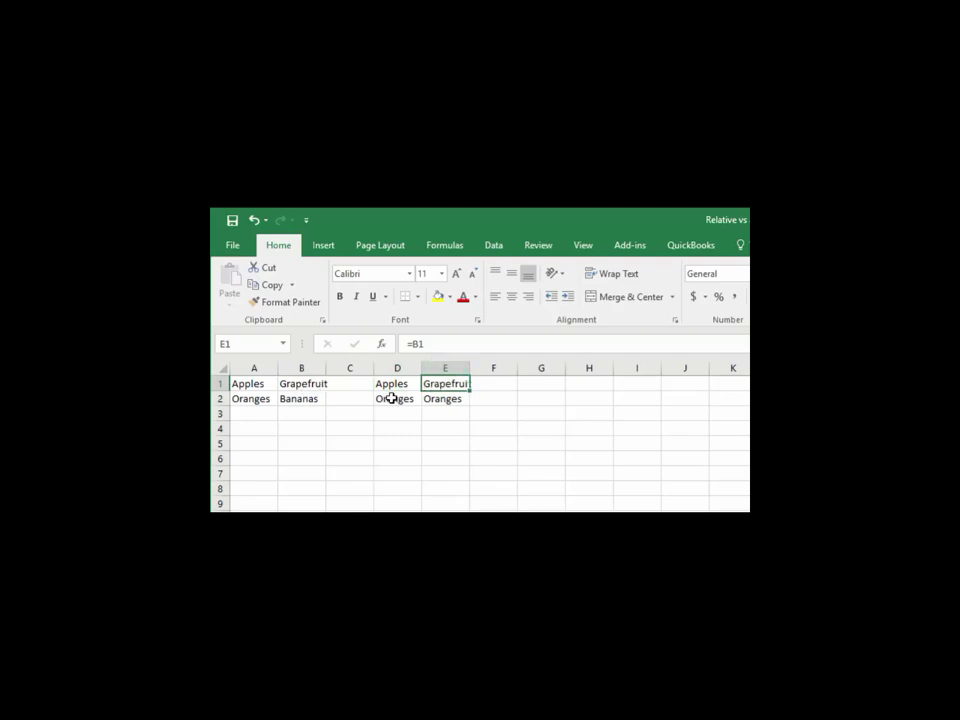
left_click(251, 385)
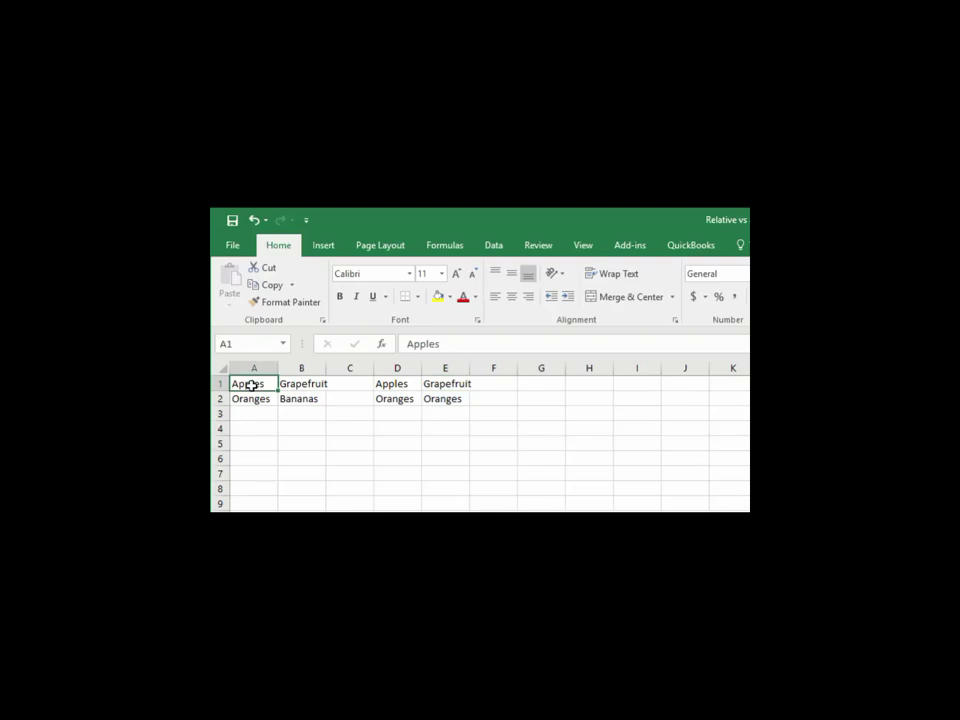
left_click(297, 385)
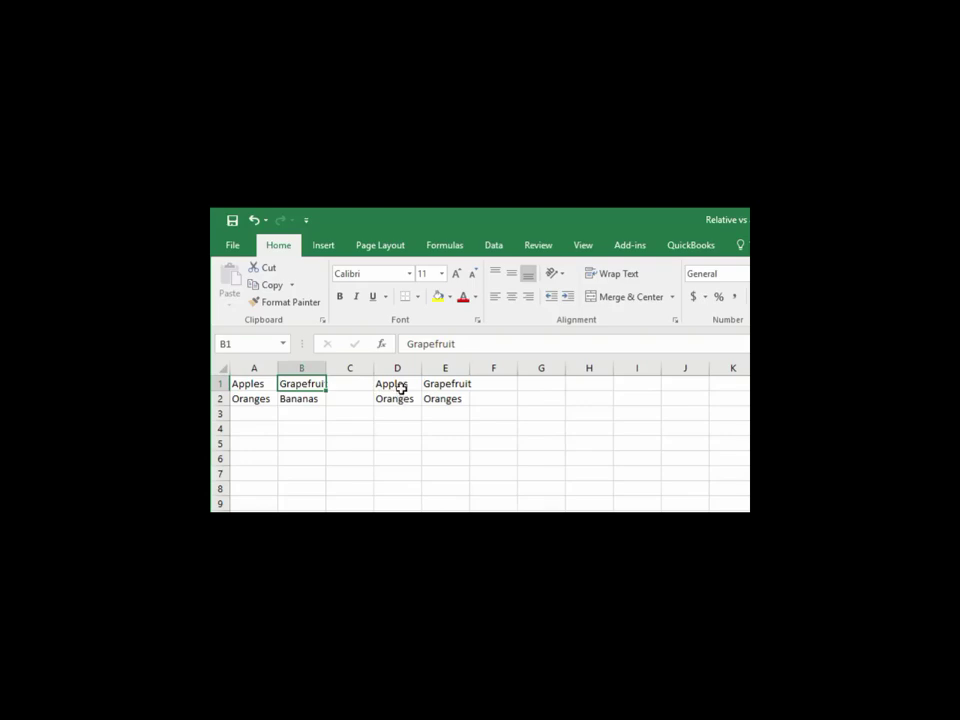
left_click(399, 385)
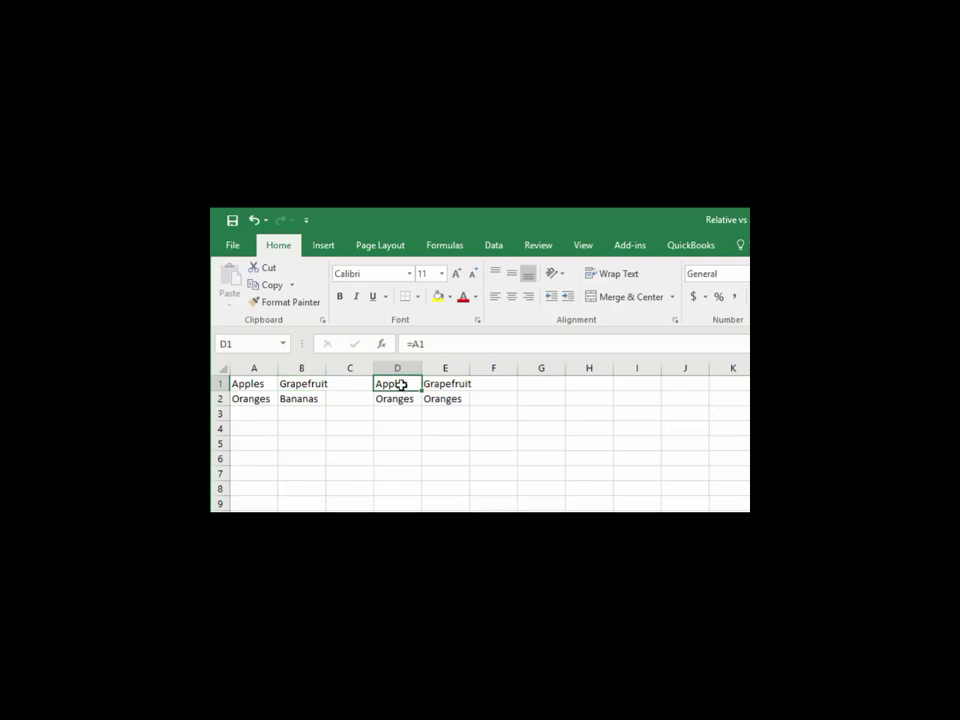
left_click(449, 385)
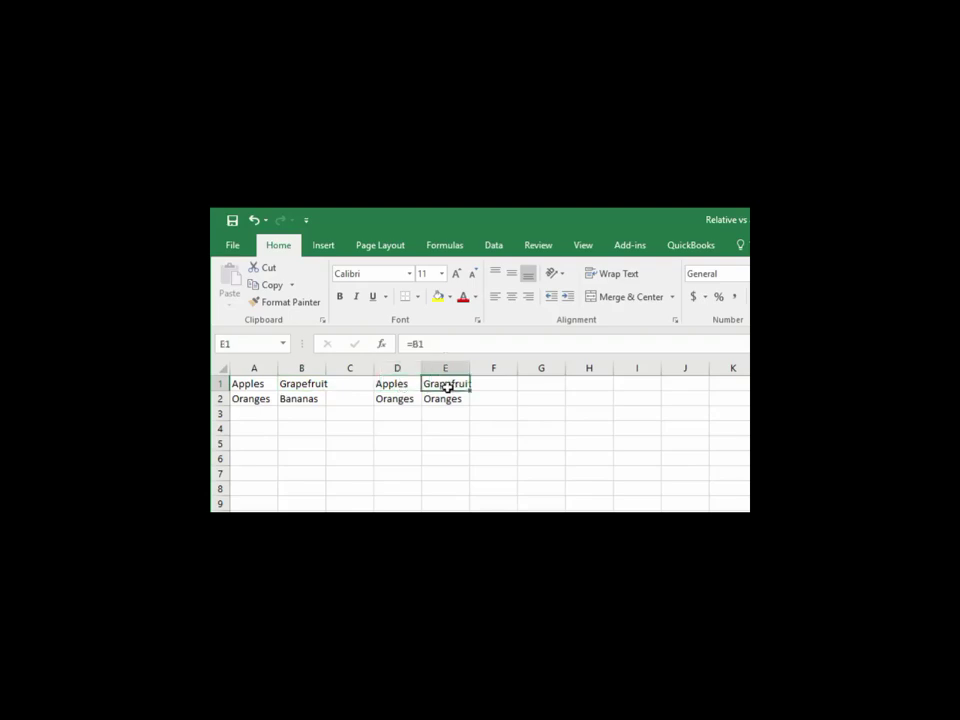
left_click(407, 385)
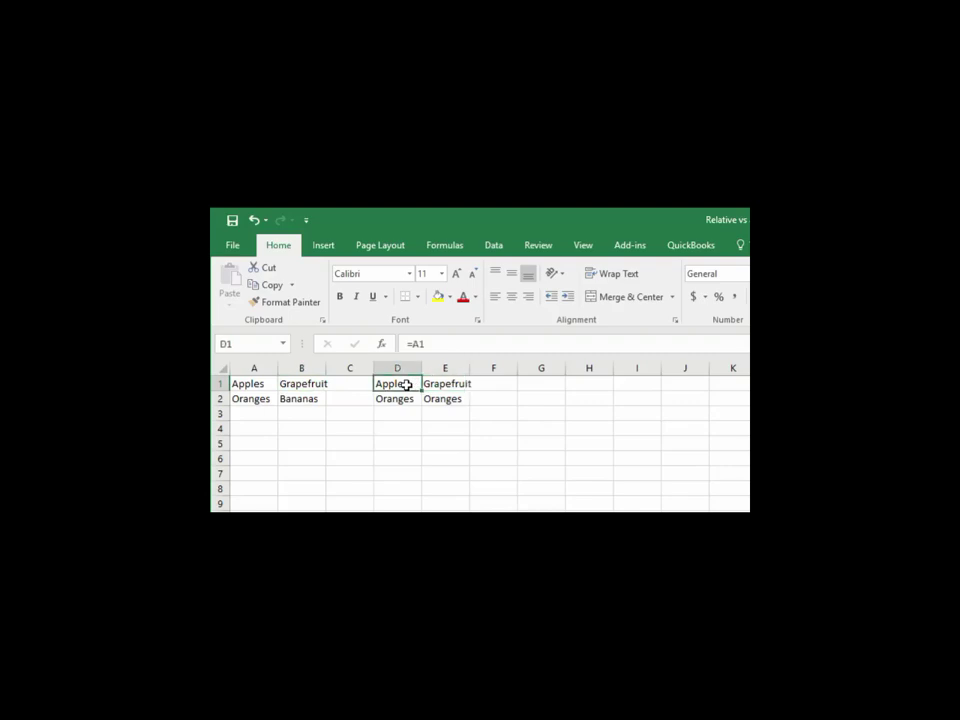
left_click(439, 344)
left_click_drag(439, 344, 414, 344)
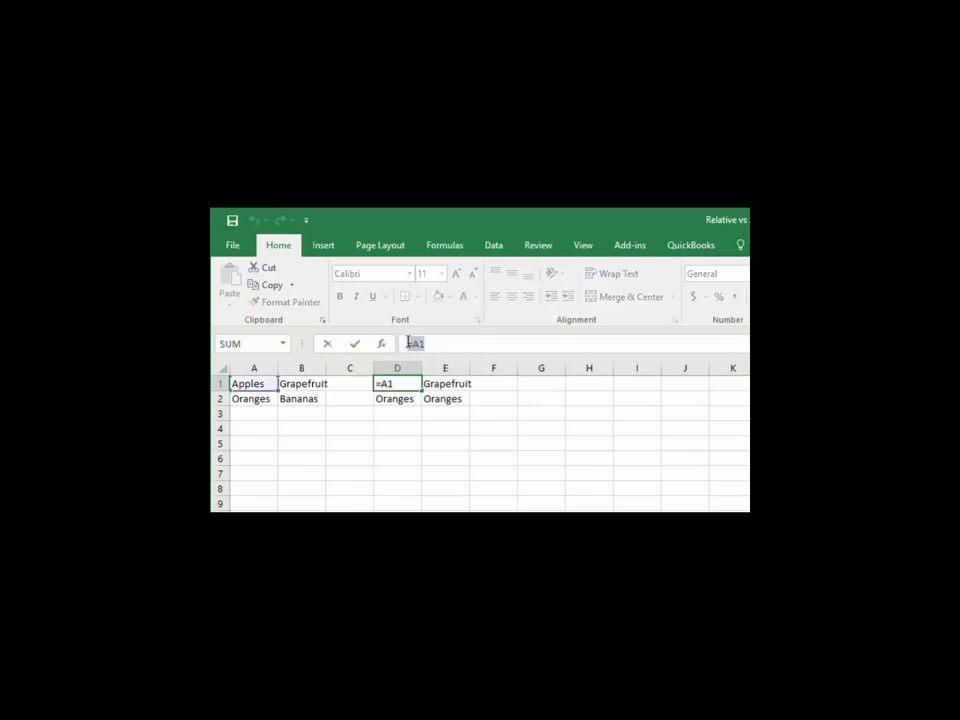
left_click(452, 386)
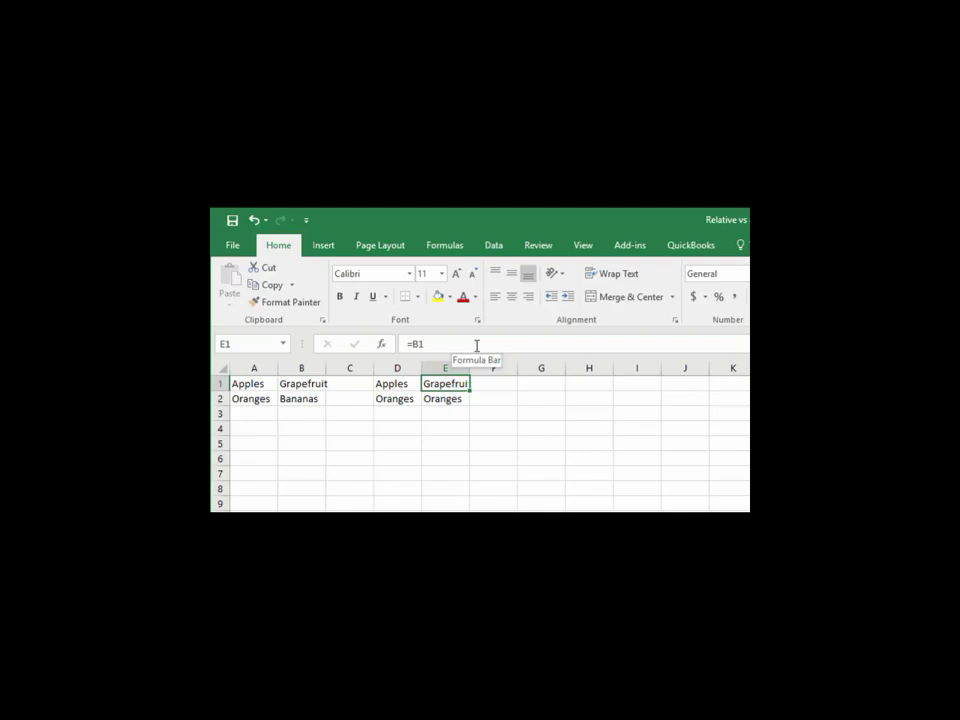
Examine the absolute-reference formulas in D2 and E2 and compare them with source cell A2
left_click(398, 399)
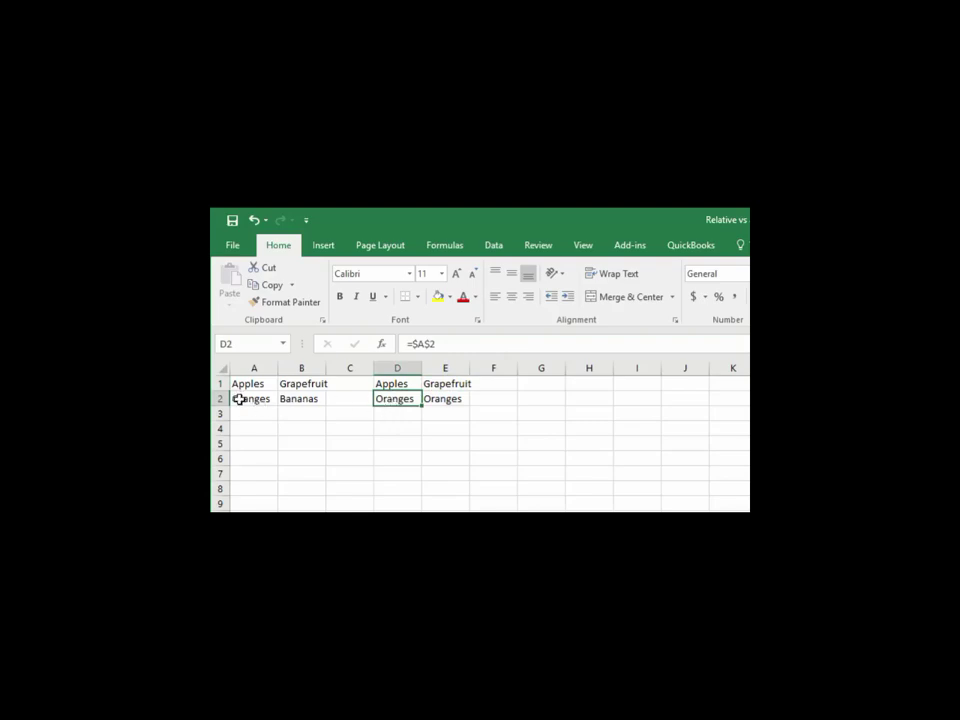
left_click(457, 344)
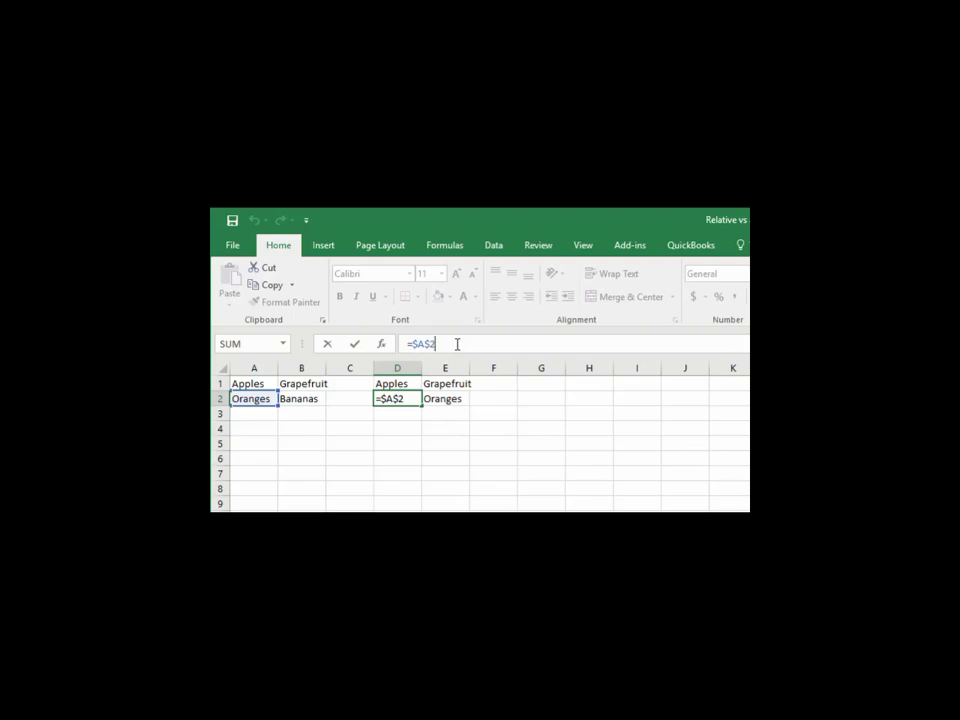
left_click(413, 426)
left_click(403, 400)
left_click(255, 399)
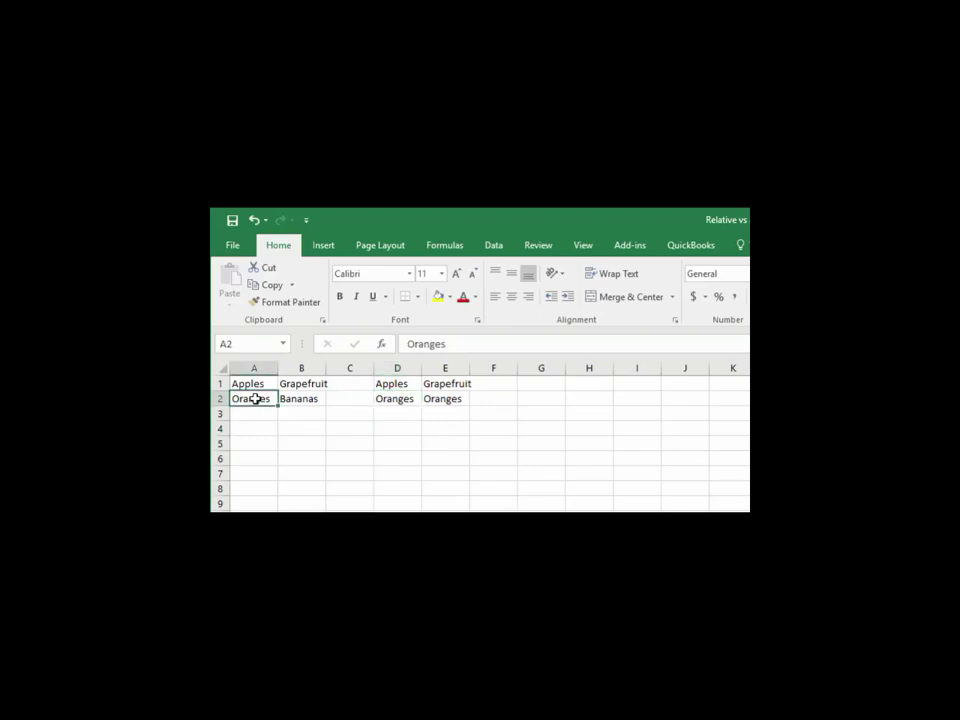
left_click(404, 399)
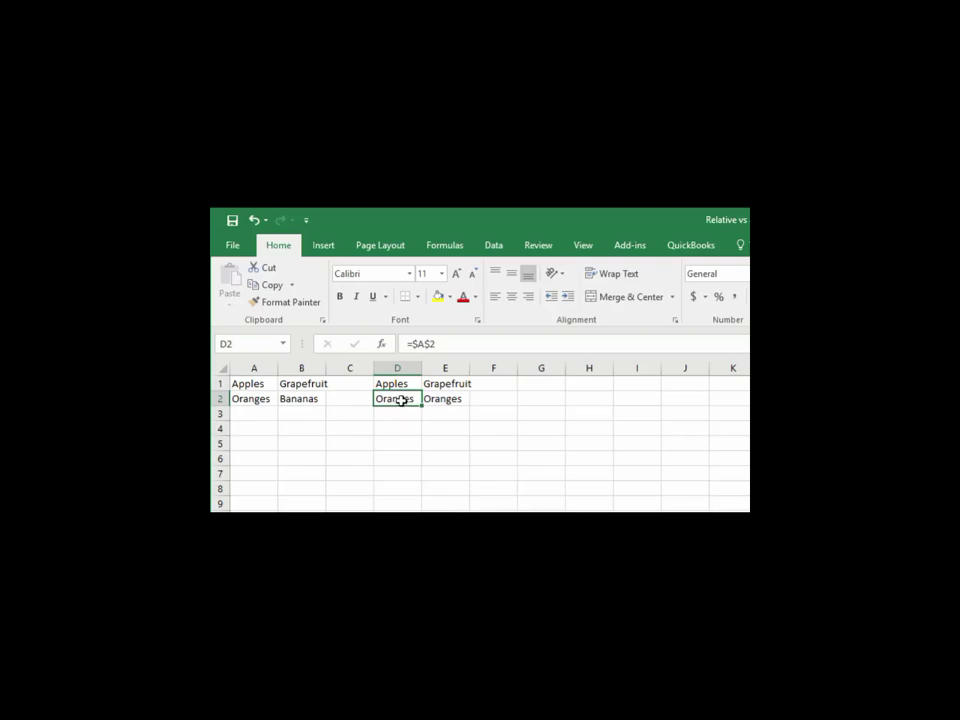
left_click(256, 399)
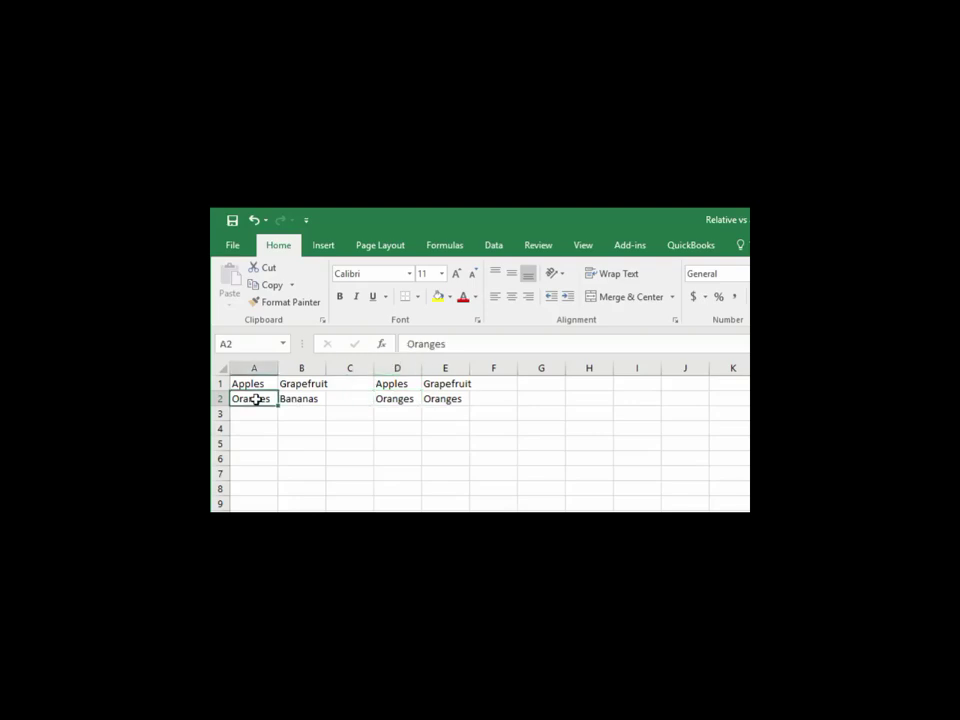
left_click(391, 400)
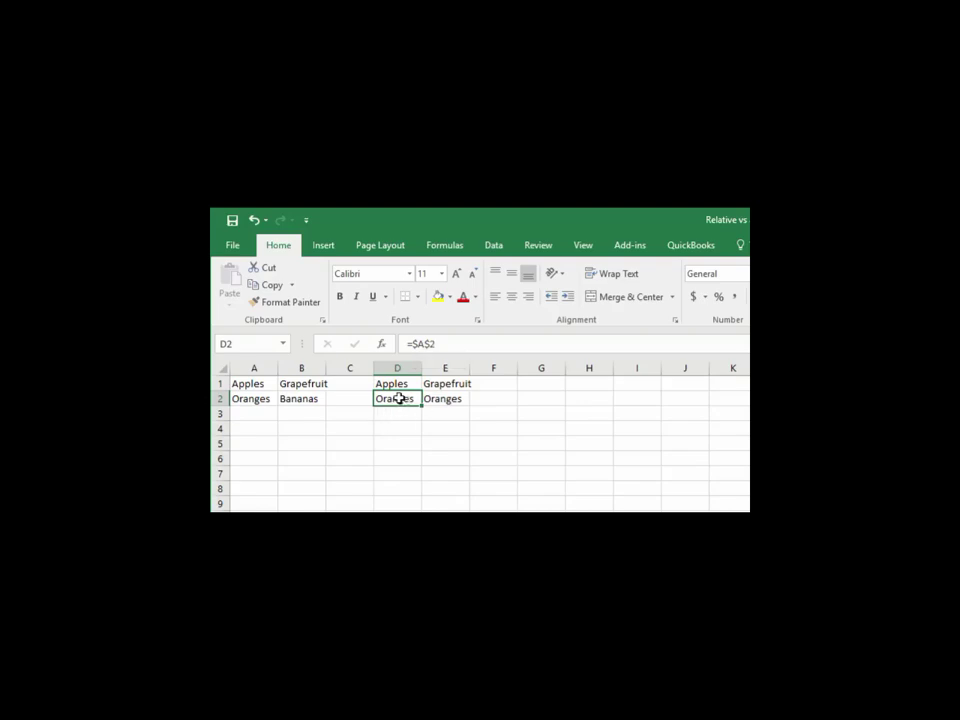
left_click(446, 398)
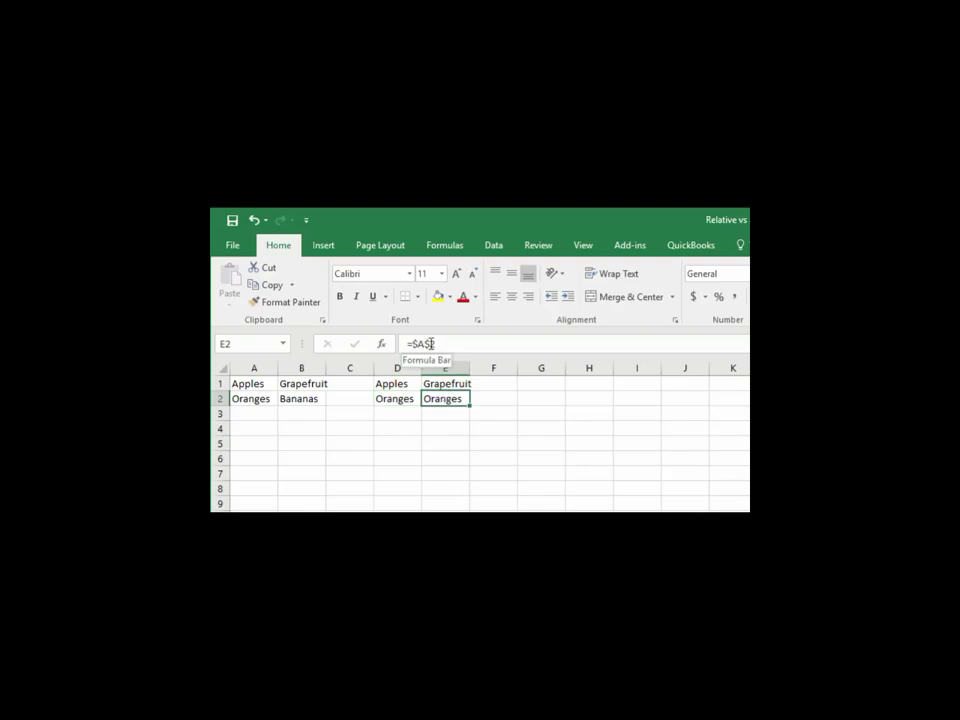
Compare the relative-reference formulas in D1 and E1 with the absolute-reference formulas in D2 and E2
left_click(395, 385)
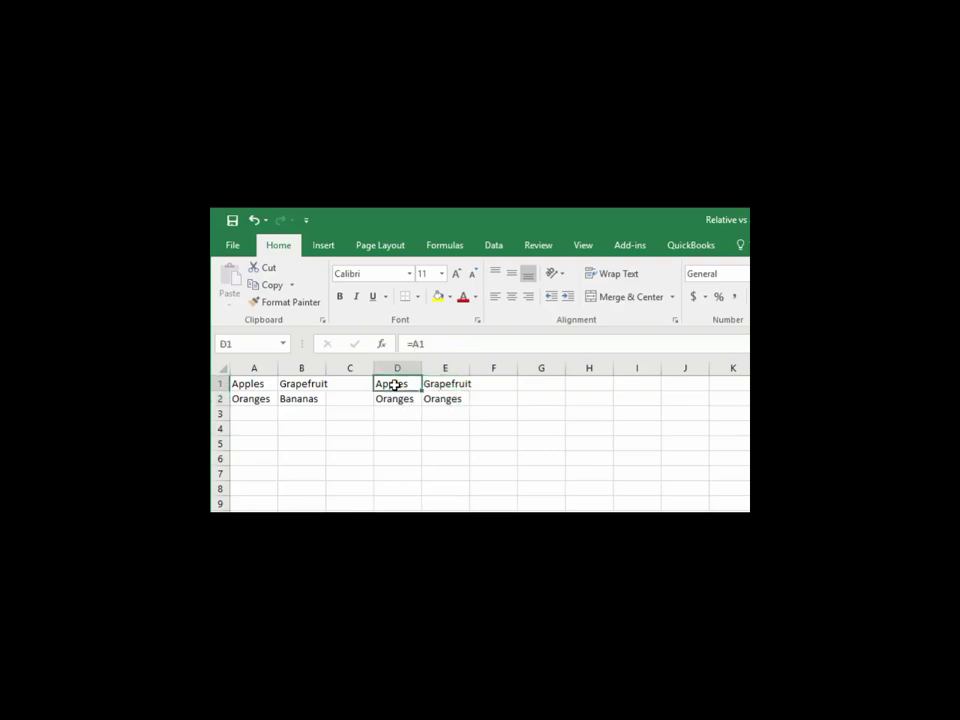
left_click(456, 385)
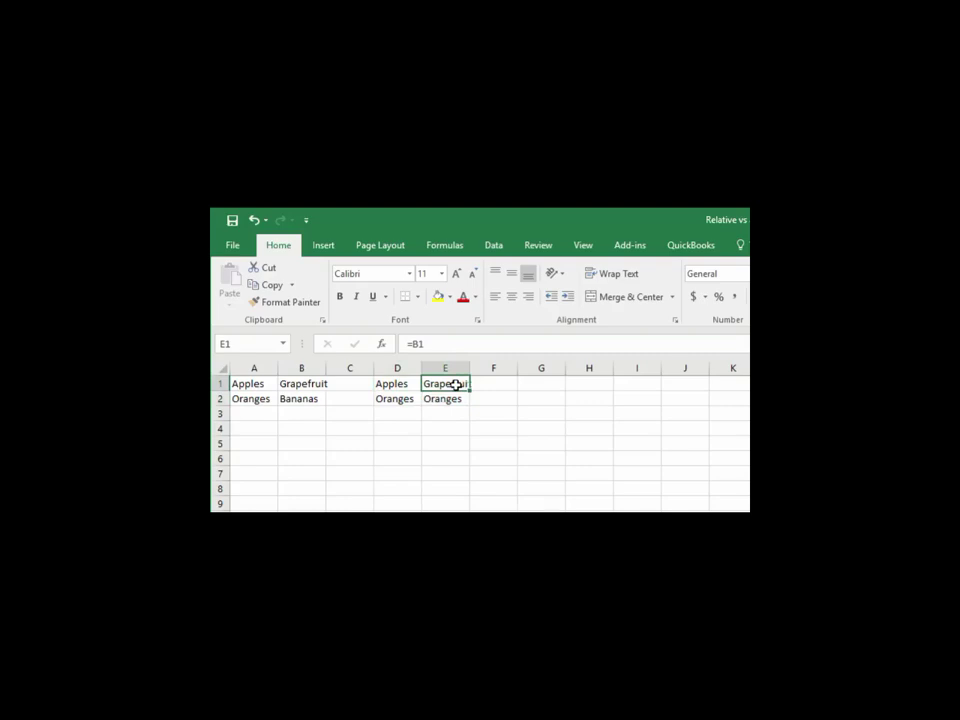
left_click(392, 399)
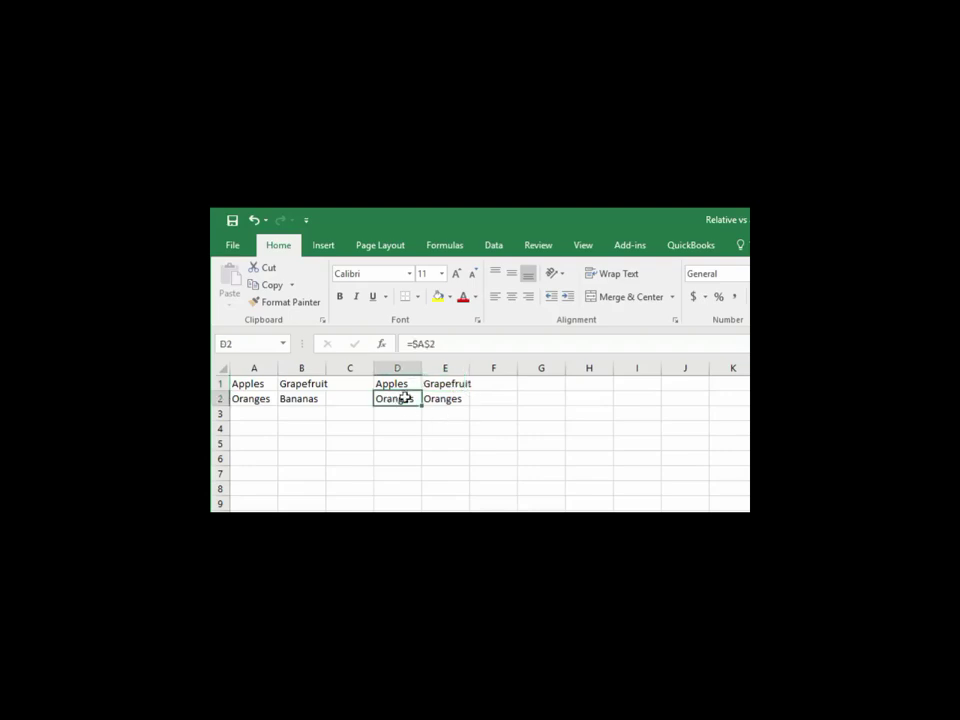
left_click(452, 400)
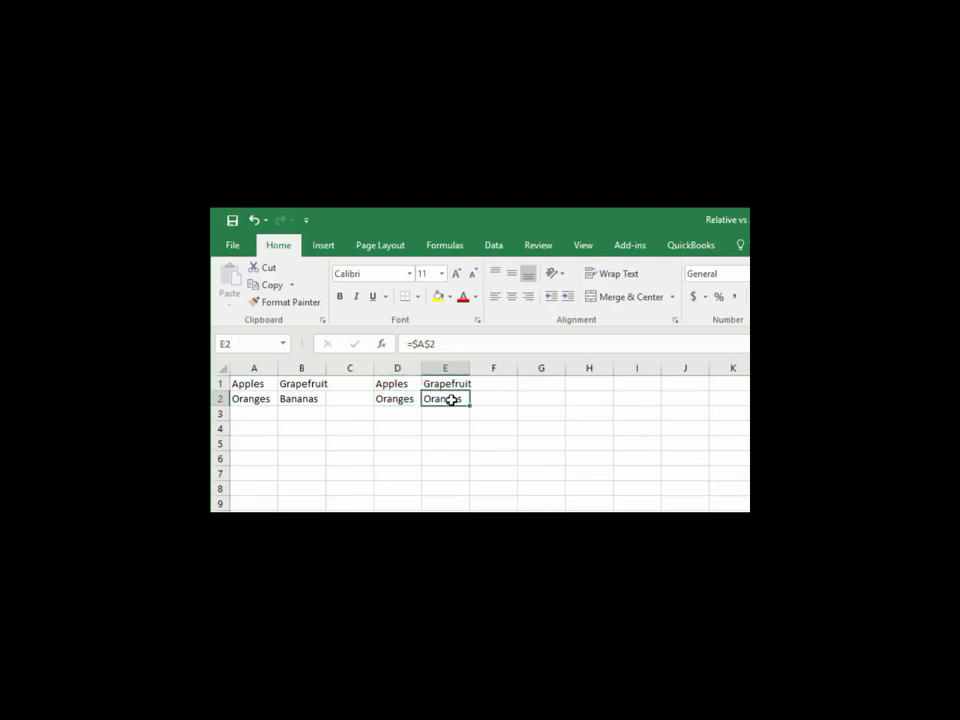